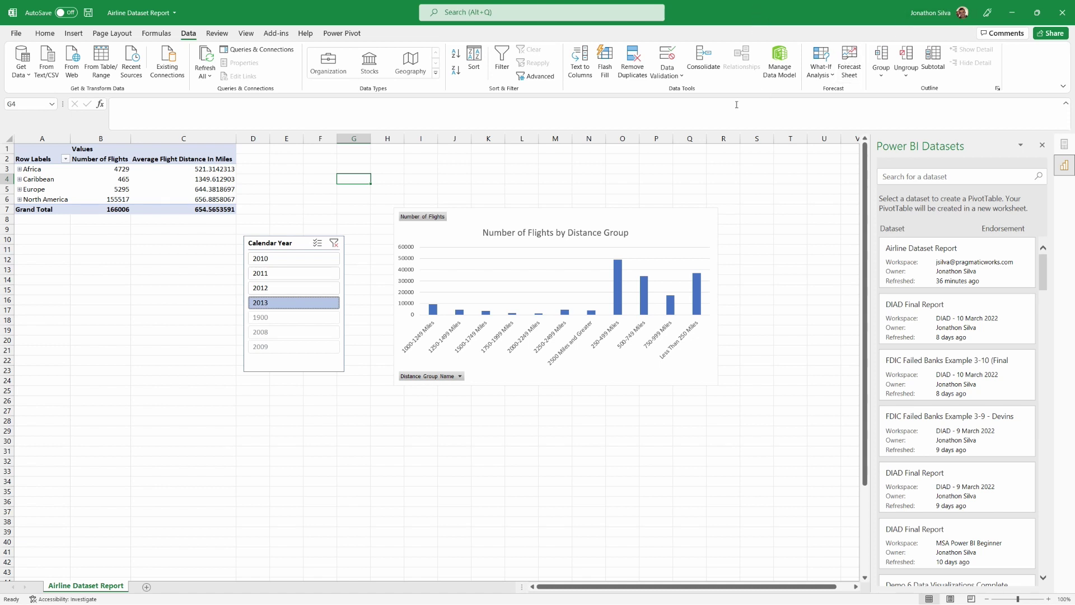
# - Save the Airline Dataset Report workbook with its 2013-filtered pivot table and flights chart
pyautogui.click(88, 12)
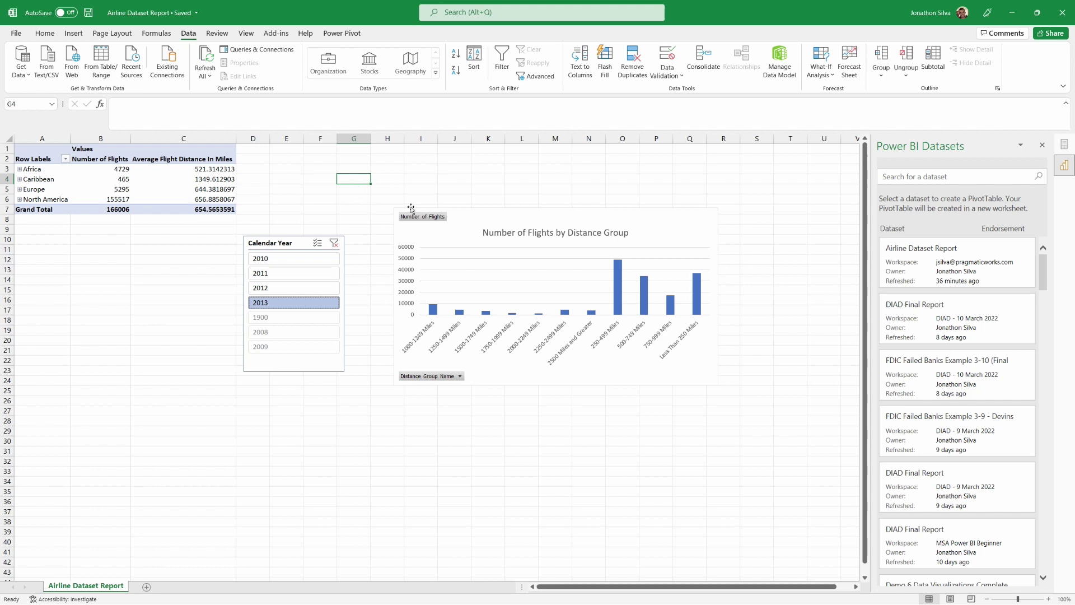
# - Close Excel, view the report's Flights by Year and Number of Flights pages, then return to My workspace
pyautogui.click(1061, 11)
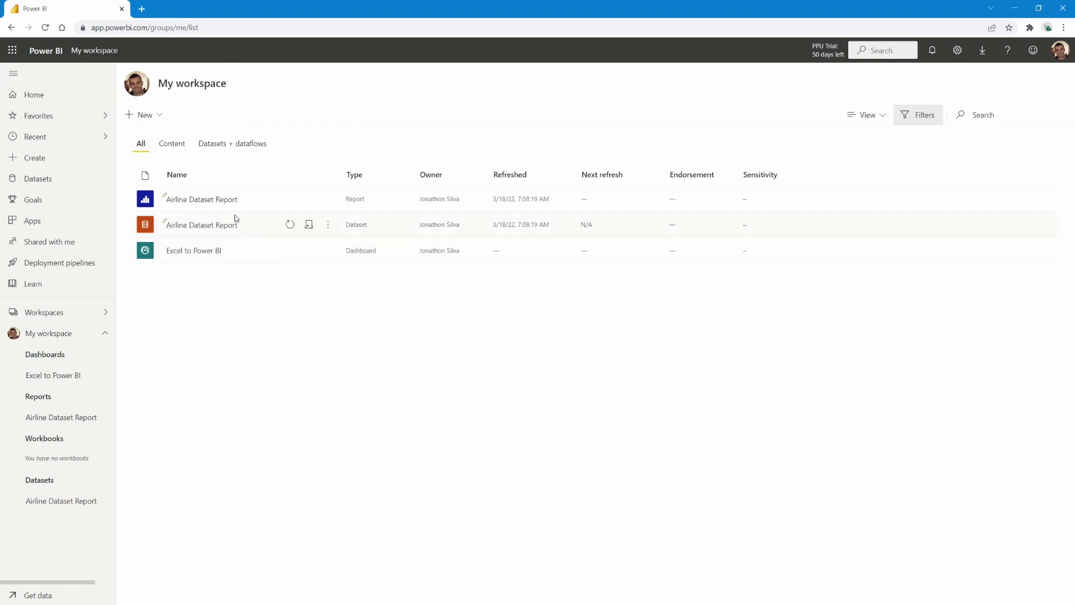
pyautogui.click(225, 201)
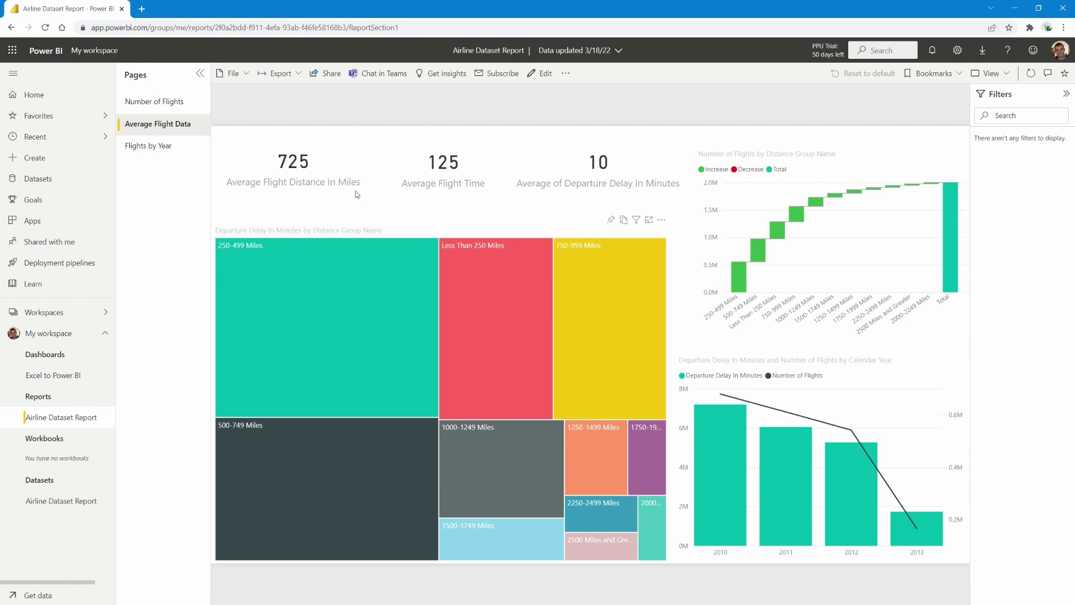
pyautogui.click(148, 147)
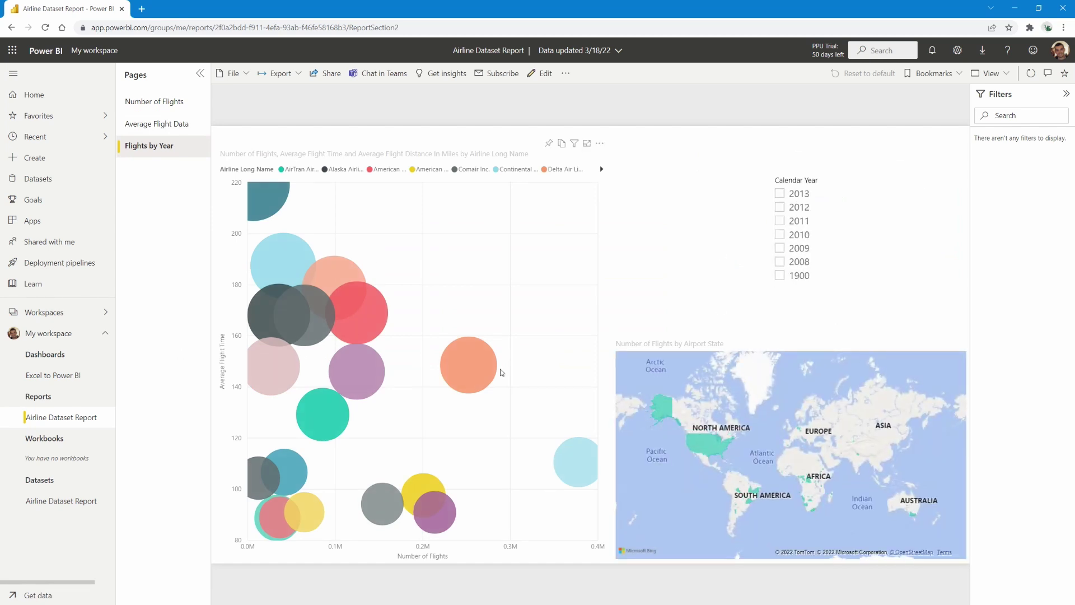
pyautogui.click(163, 102)
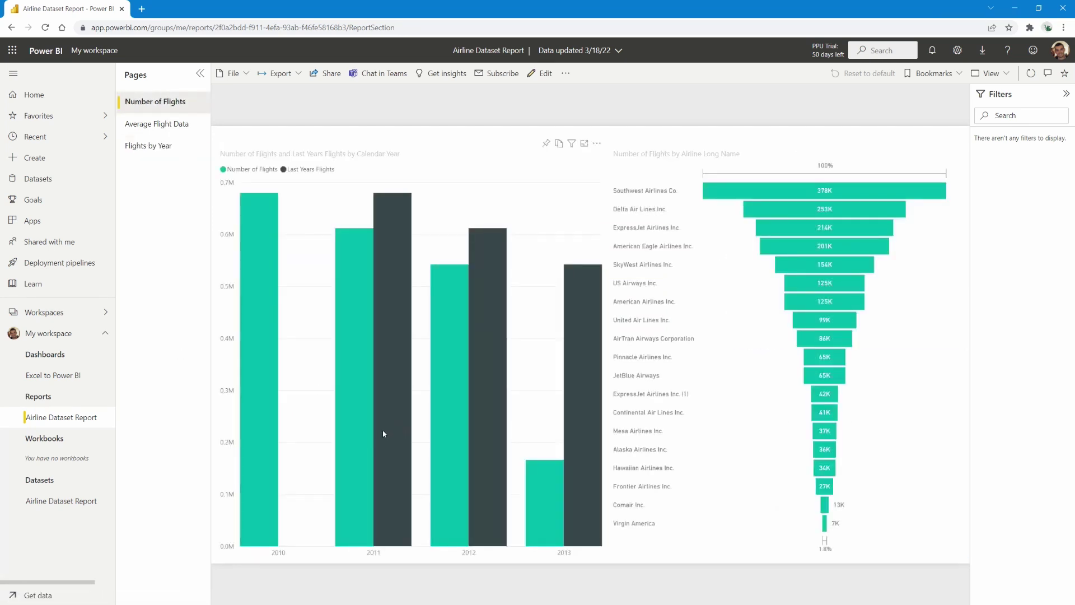
pyautogui.click(54, 334)
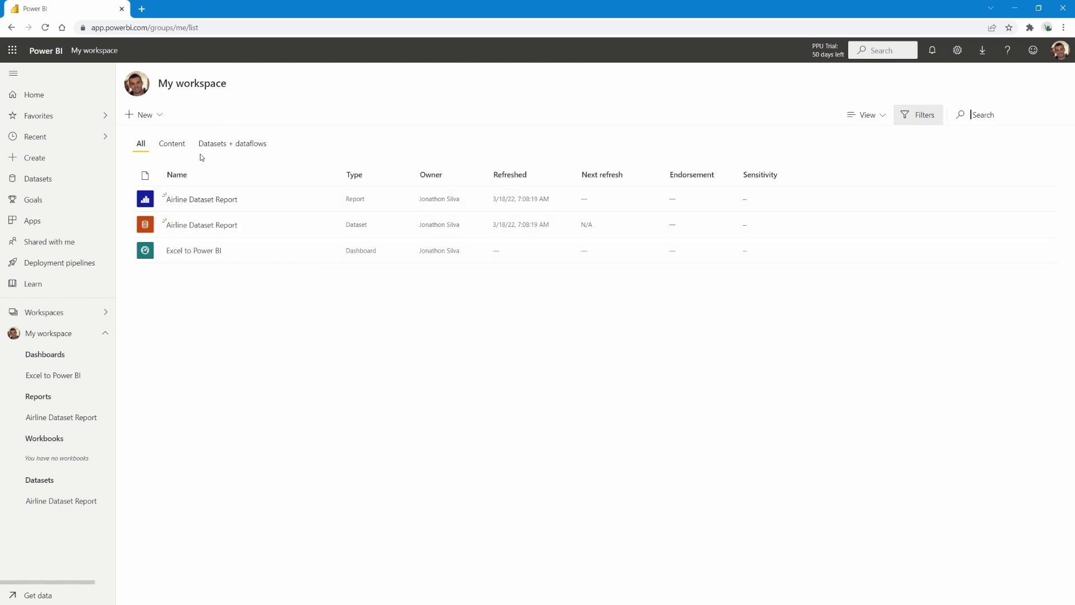
# - Choose New > Upload a file in My workspace to reach the Local File, OneDrive and SharePoint sources
pyautogui.click(160, 115)
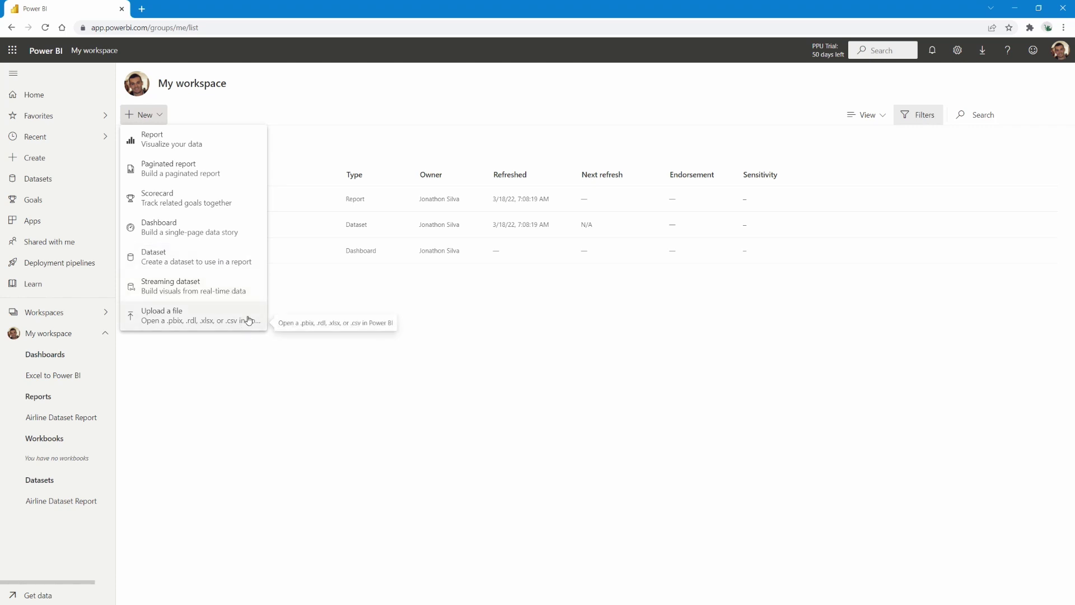
pyautogui.click(194, 317)
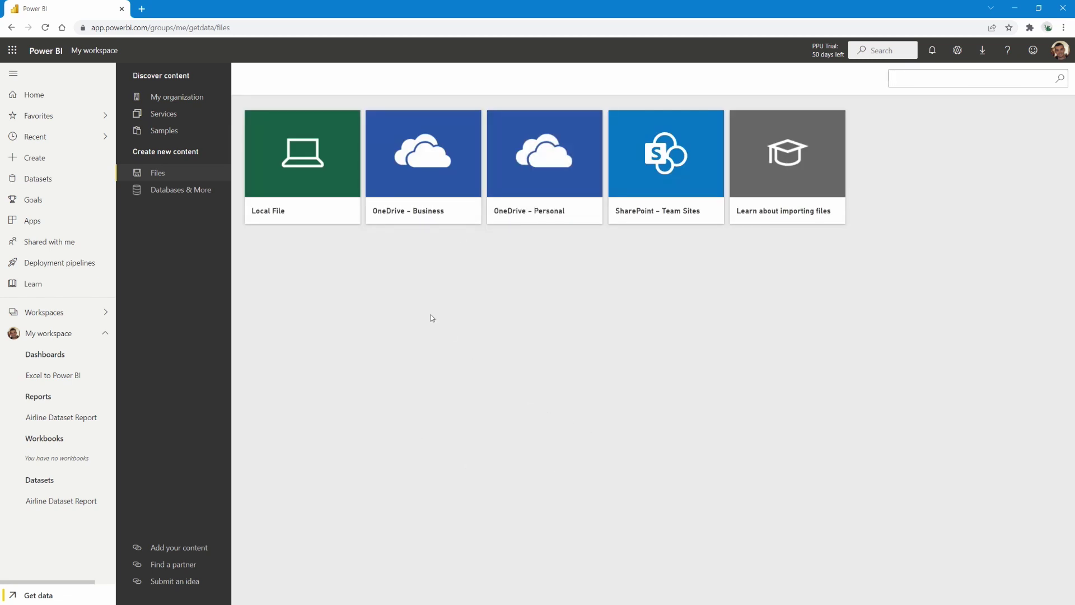
pyautogui.click(274, 164)
pyautogui.moveTo(237, 105)
pyautogui.mouseDown()
pyautogui.moveTo(364, 215)
pyautogui.moveTo(367, 334)
pyautogui.mouseUp()
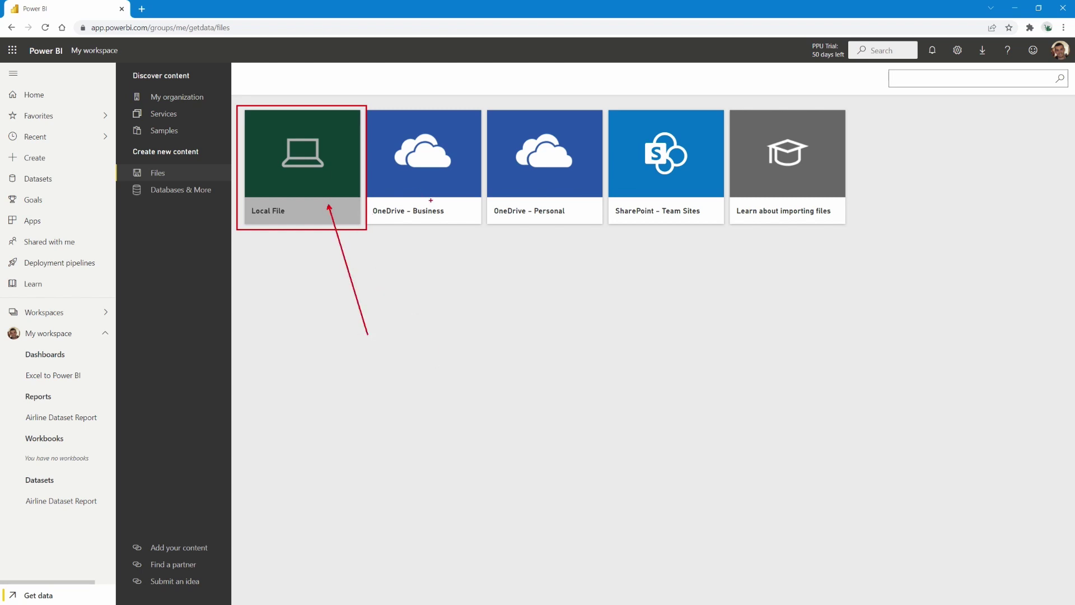
pyautogui.moveTo(451, 218); pyautogui.dragTo(478, 281)
pyautogui.moveTo(661, 217); pyautogui.dragTo(670, 233)
pyautogui.press('Escape')
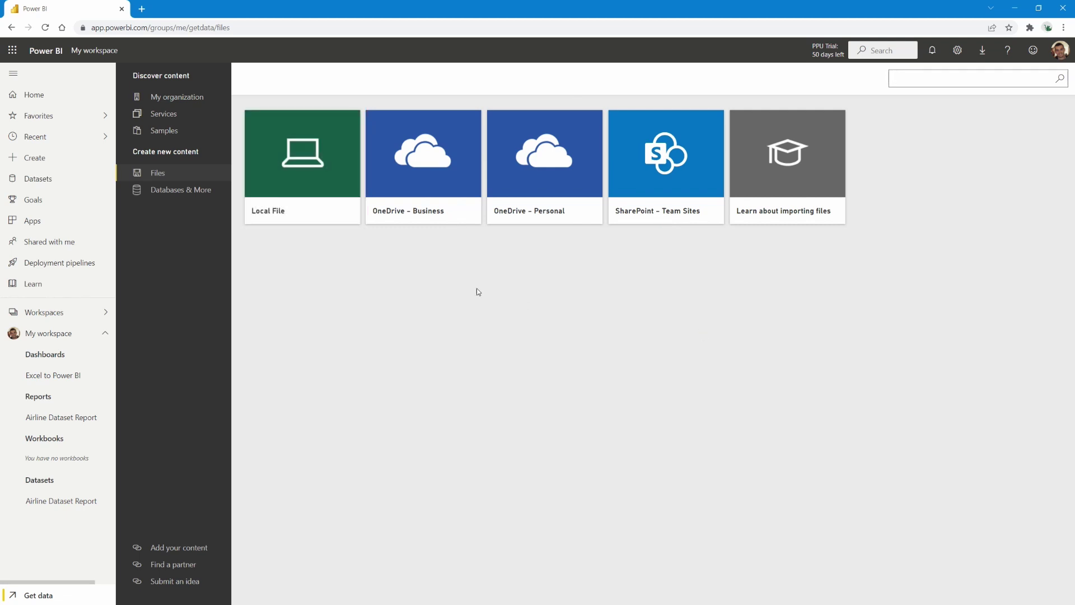
# - Pick Airline Dataset Report.xlsx from the Desktop and upload it as a viewable Excel file
pyautogui.click(286, 195)
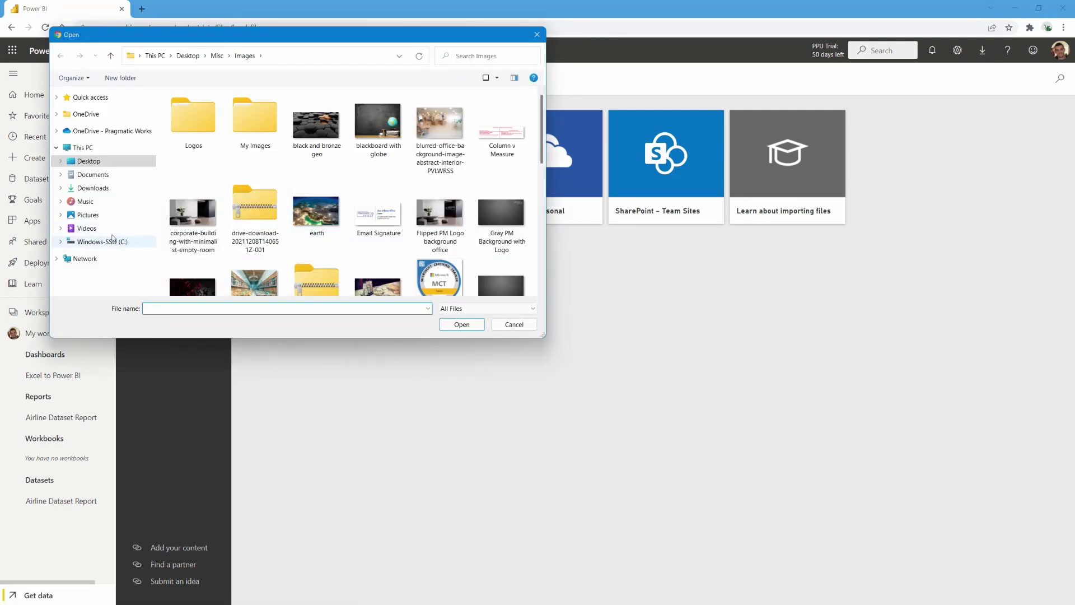
pyautogui.click(93, 161)
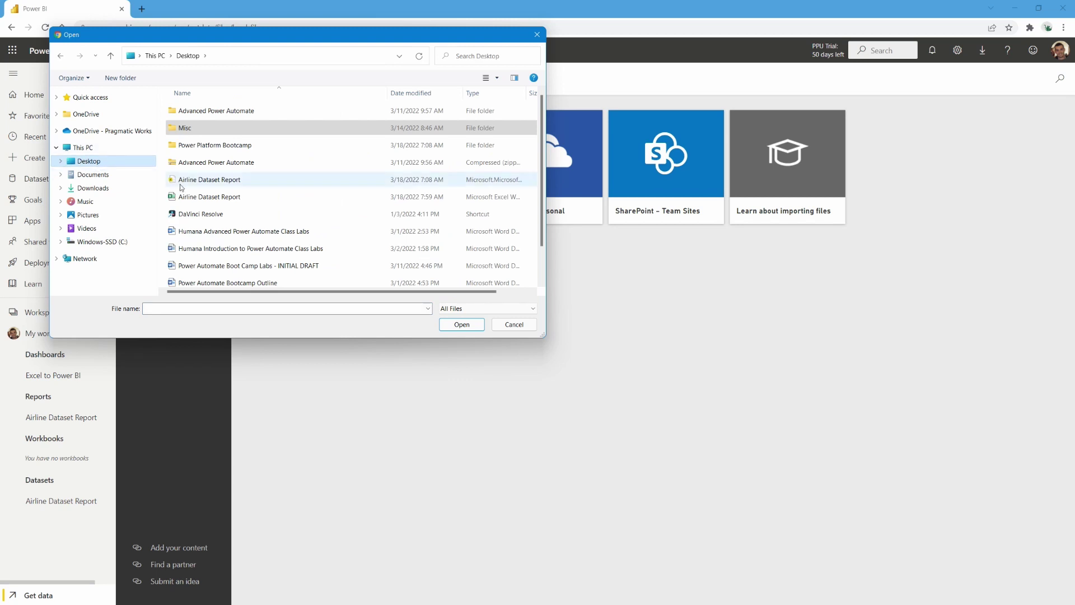
pyautogui.click(195, 194)
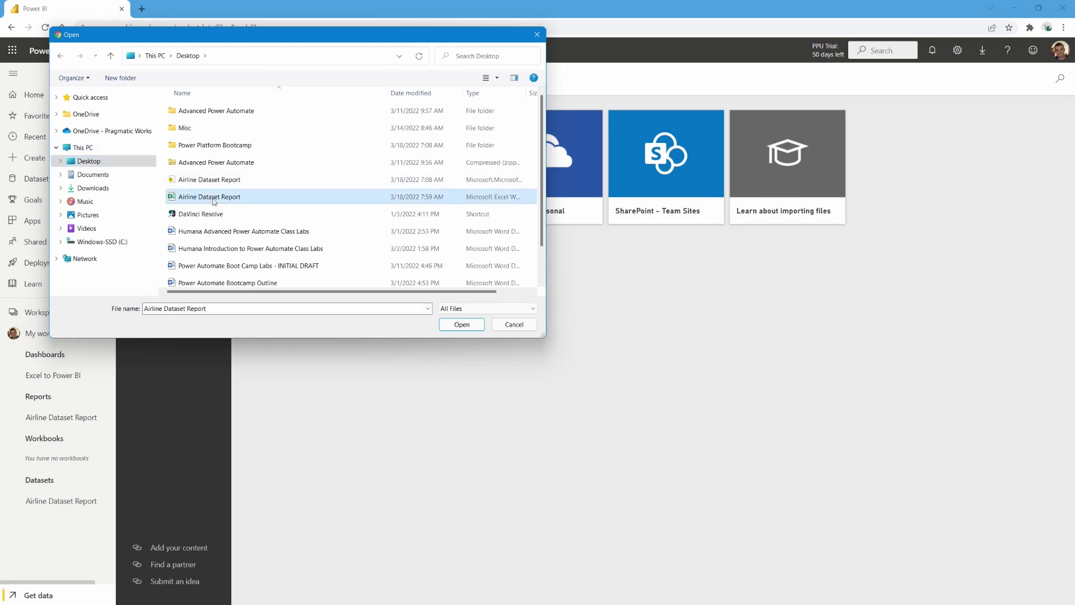
pyautogui.click(462, 325)
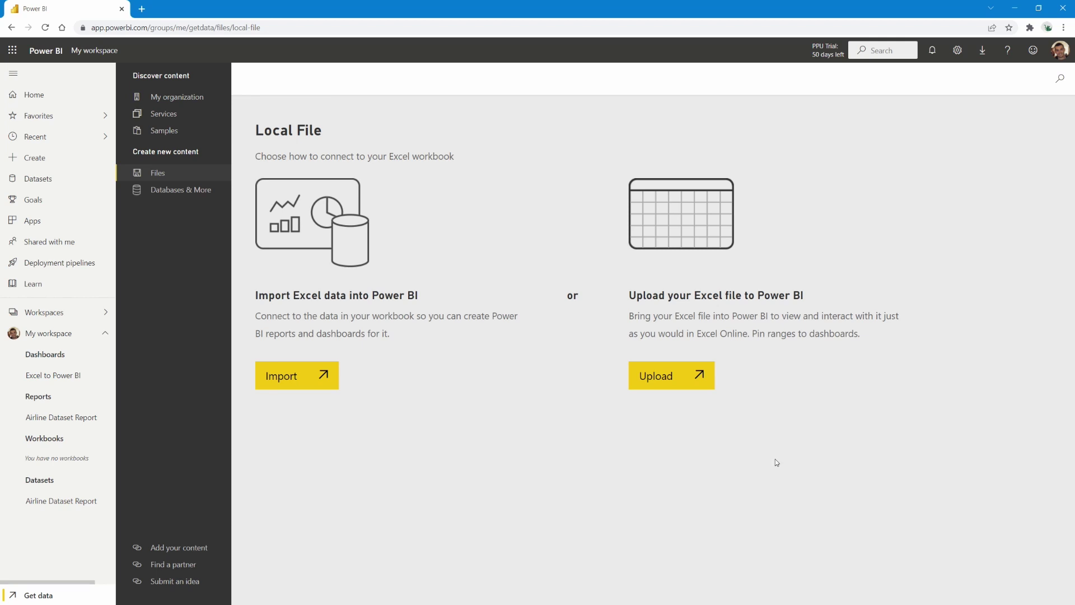
pyautogui.moveTo(597, 145)
pyautogui.mouseDown()
pyautogui.moveTo(630, 217)
pyautogui.moveTo(890, 419)
pyautogui.mouseUp()
pyautogui.moveTo(707, 385); pyautogui.dragTo(760, 439)
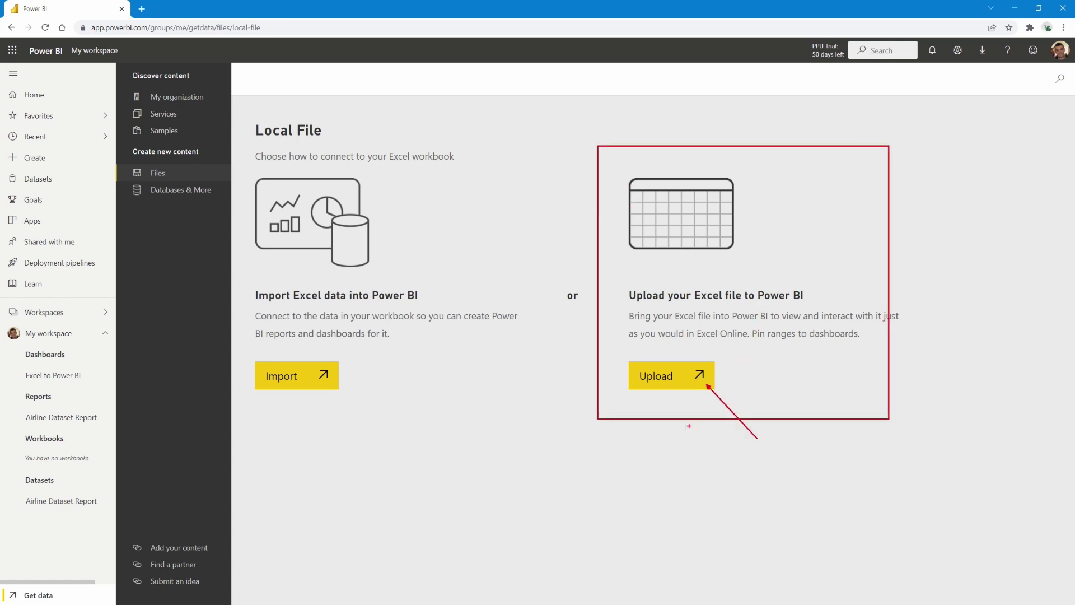
pyautogui.press('Escape')
pyautogui.click(699, 375)
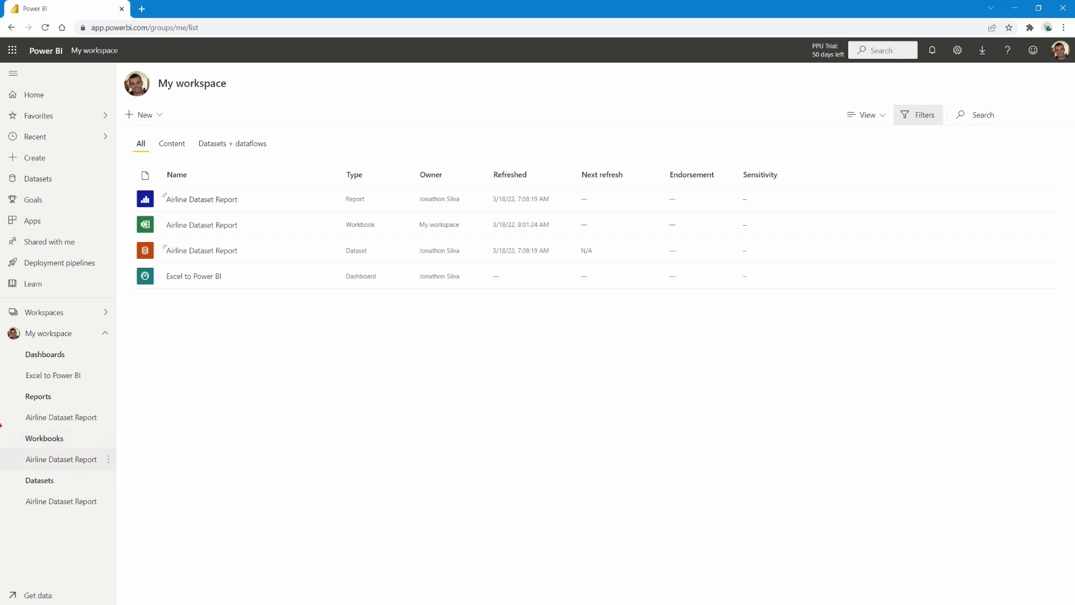
# - Confirm the Airline Dataset Report workbook now sits in My workspace beside the report, dataset and dashboard
pyautogui.moveTo(5, 426)
pyautogui.mouseDown()
pyautogui.moveTo(118, 471)
pyautogui.moveTo(179, 430)
pyautogui.mouseUp()
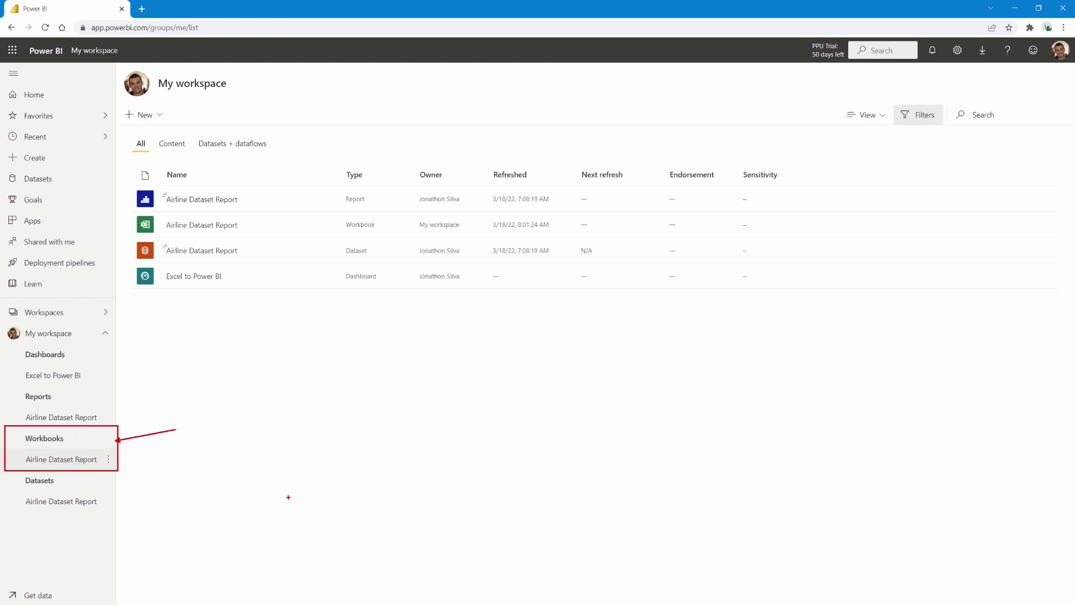
pyautogui.press('Escape')
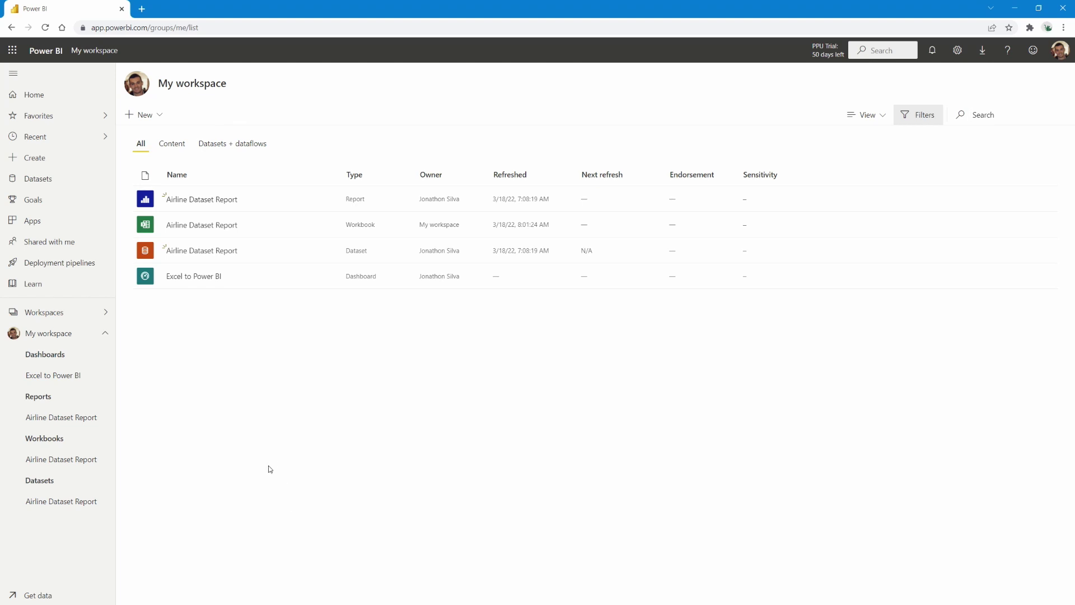
# - Open the uploaded Airline Dataset Report workbook in Excel Online and move the Query and Refresh Data dialog aside
pyautogui.click(213, 226)
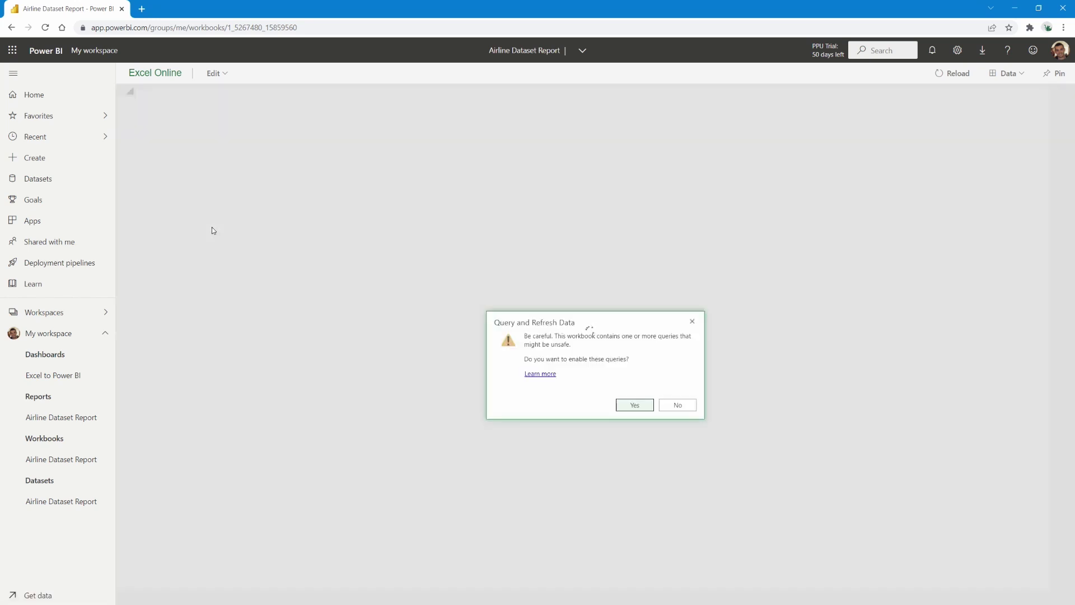
pyautogui.moveTo(609, 327); pyautogui.dragTo(600, 244)
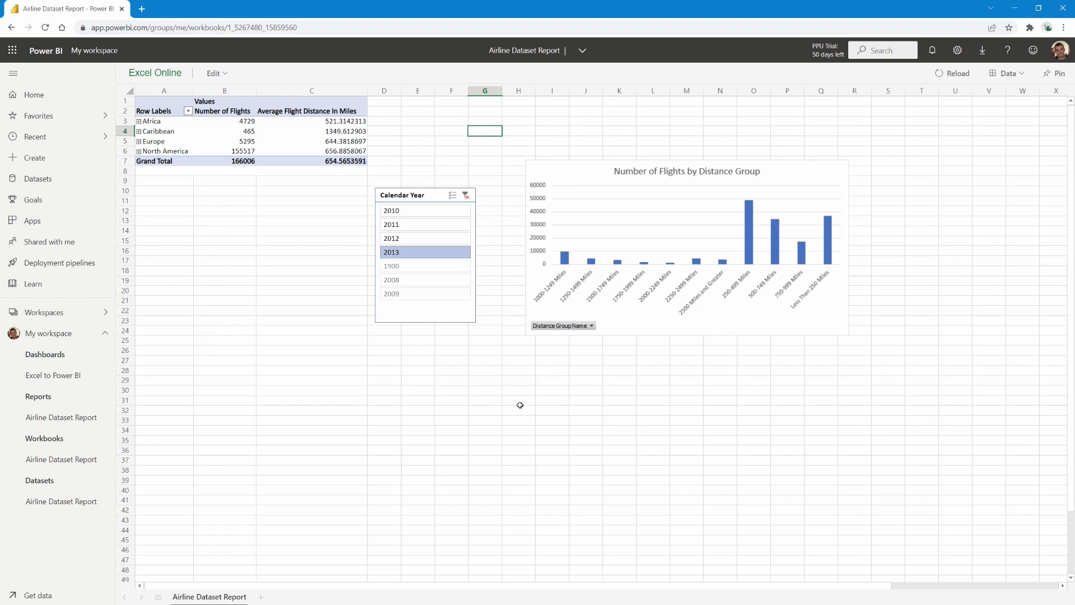
# - Select the pivot table range A1:D8 and pin it to the existing 'Excel to Power BI' dashboard
pyautogui.click(357, 105)
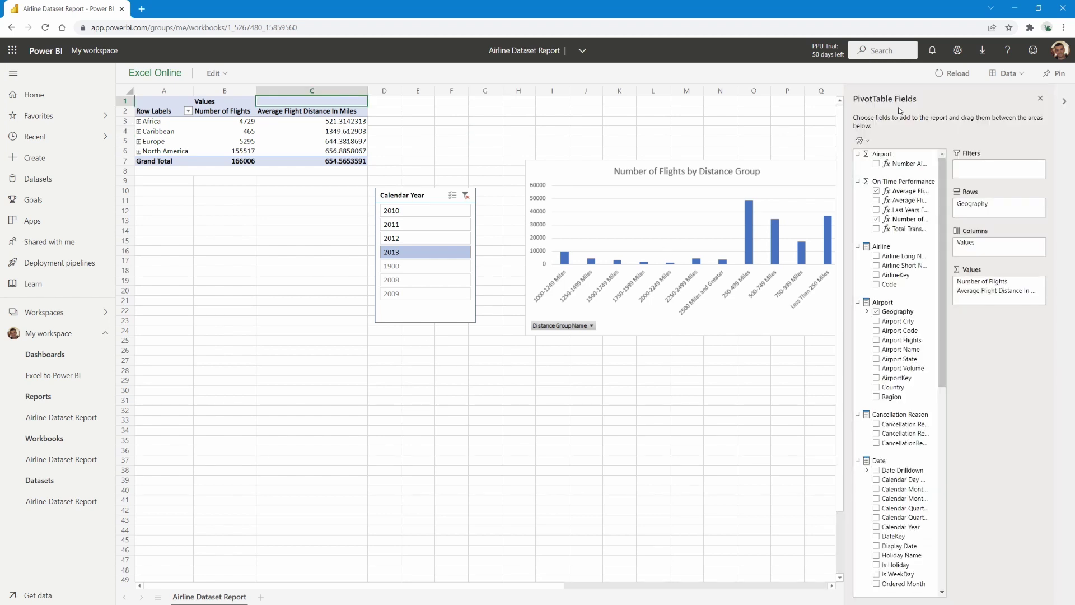
pyautogui.click(1057, 75)
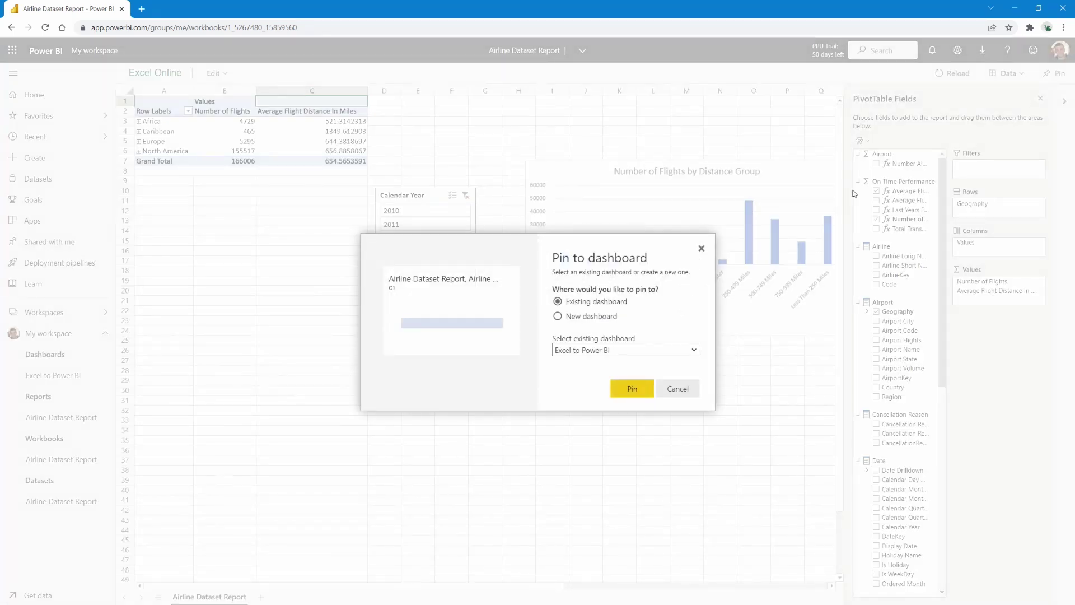
pyautogui.click(701, 248)
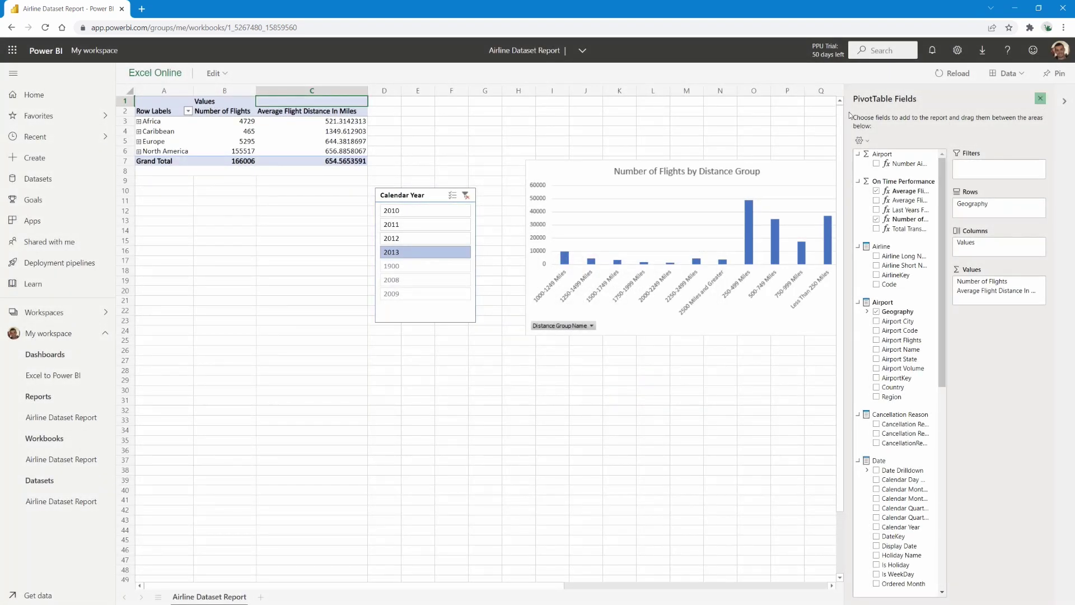
pyautogui.click(1040, 98)
pyautogui.click(383, 165)
pyautogui.moveTo(384, 171); pyautogui.dragTo(162, 100)
pyautogui.click(1054, 74)
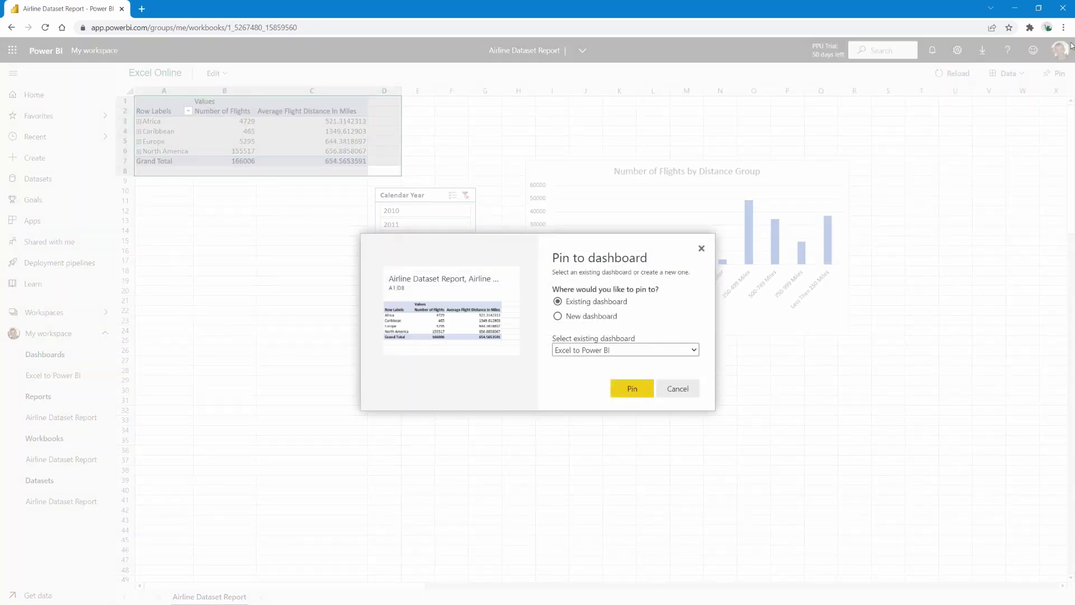
pyautogui.click(633, 390)
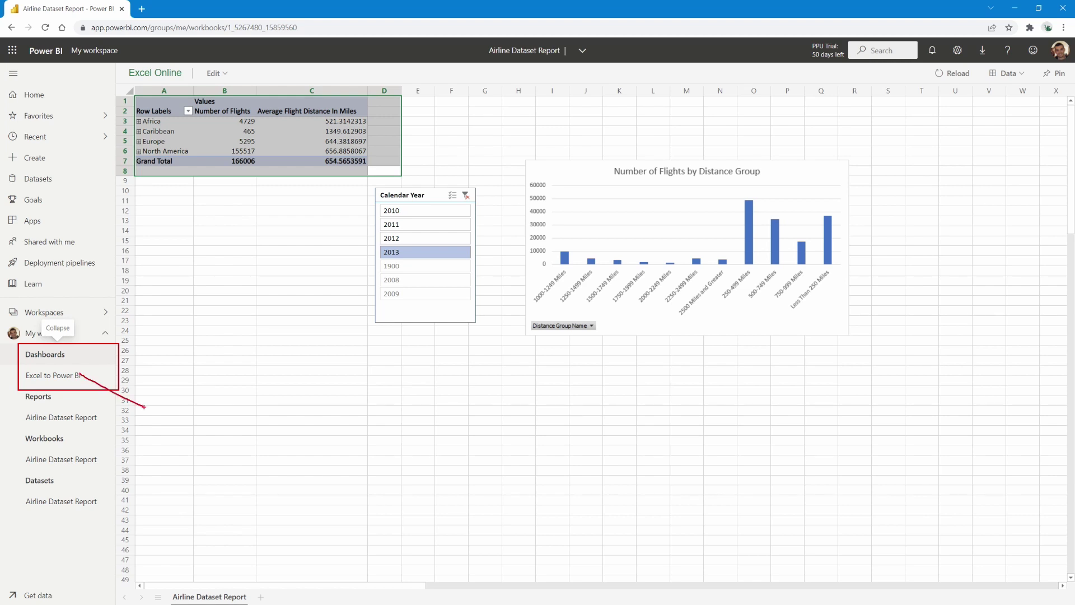
# - Open the Excel to Power BI dashboard and scroll through its tiles
pyautogui.click(68, 380)
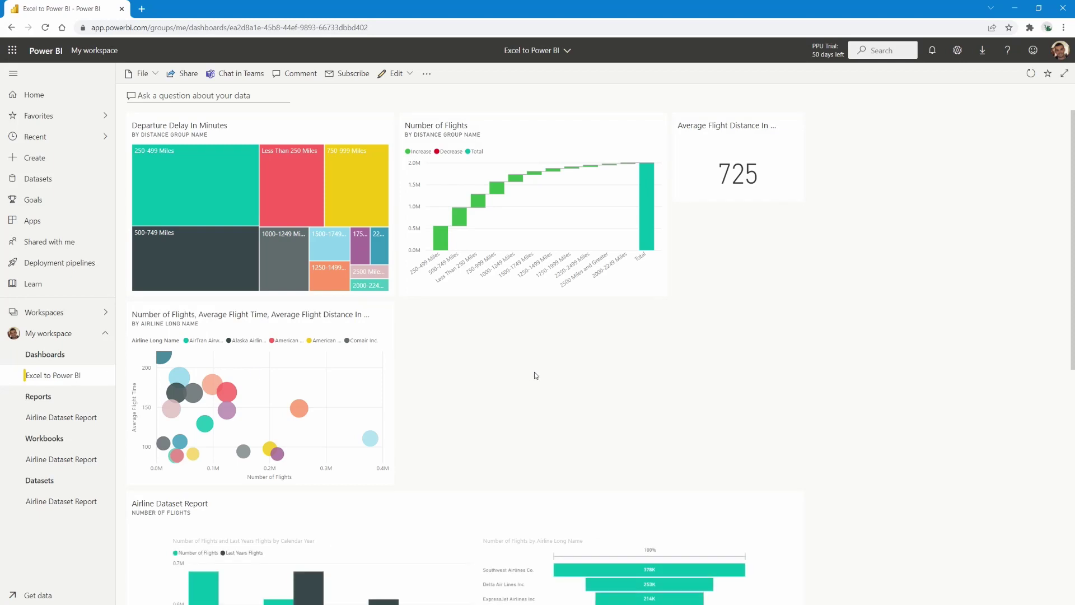
pyautogui.scroll(-1, 769, 343)
pyautogui.scroll(-7, 769, 342)
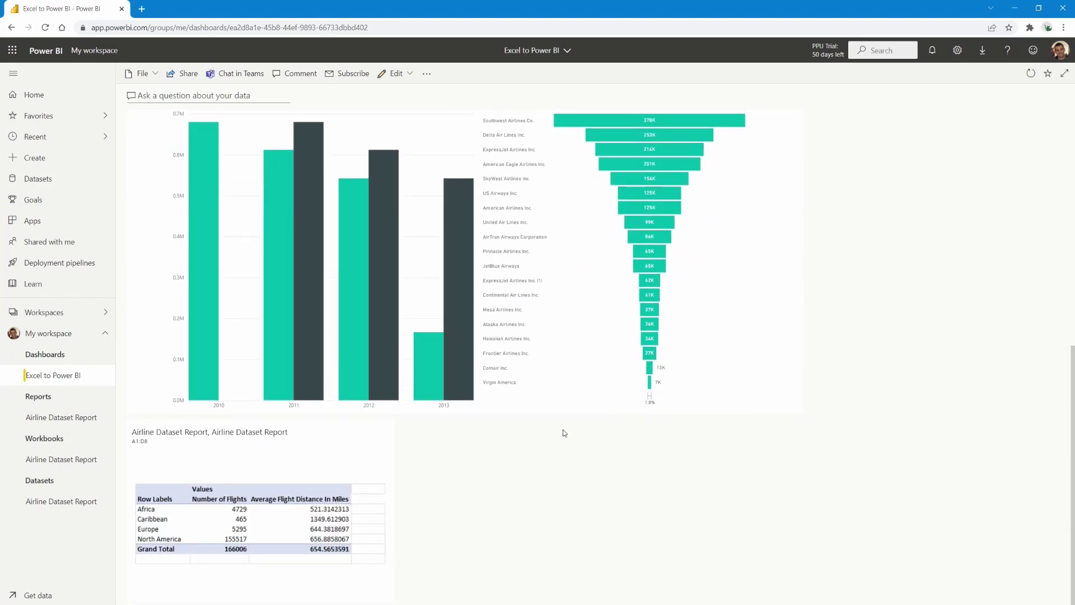
pyautogui.scroll(4, 662, 335)
pyautogui.scroll(3, 447, 285)
# - Move the bubble chart tile to the top-right and place the pivot table tile beneath it
pyautogui.moveTo(294, 412); pyautogui.dragTo(962, 221)
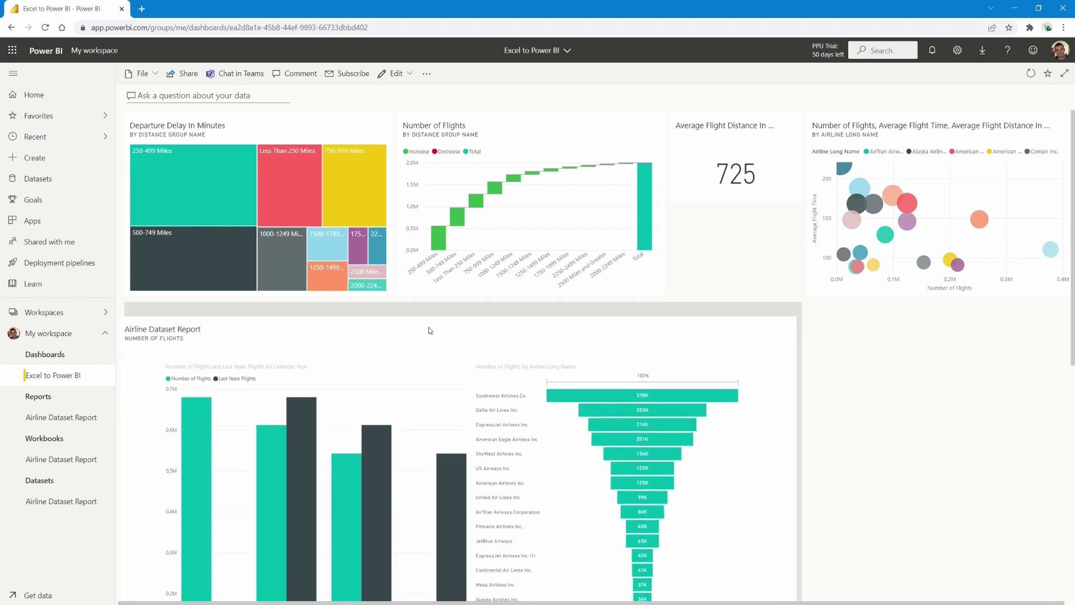
pyautogui.scroll(-10, 455, 365)
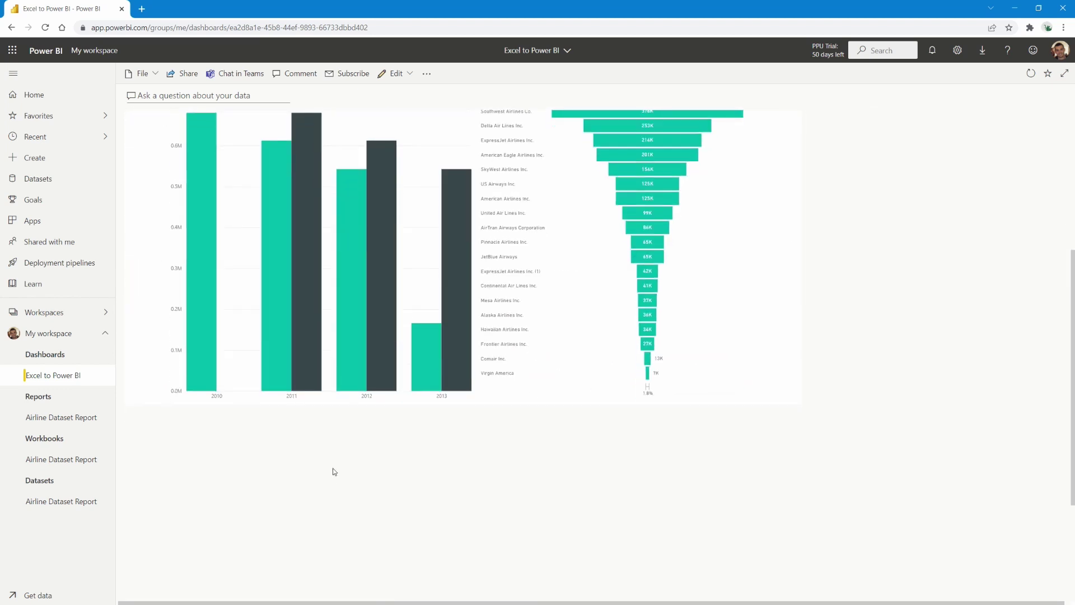
pyautogui.moveTo(515, 372); pyautogui.dragTo(977, 258)
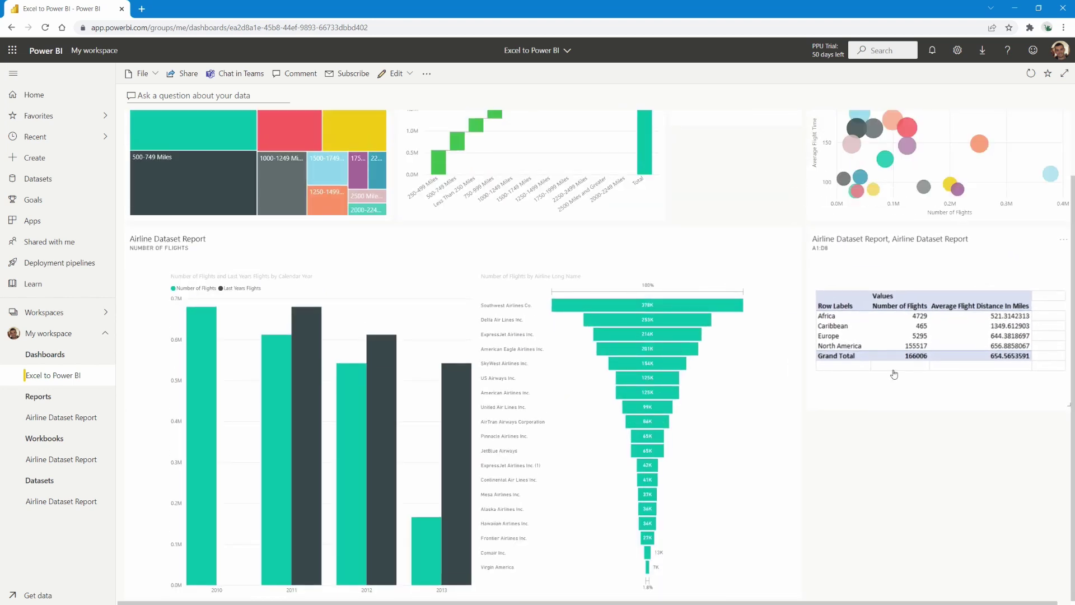
pyautogui.scroll(2, 573, 355)
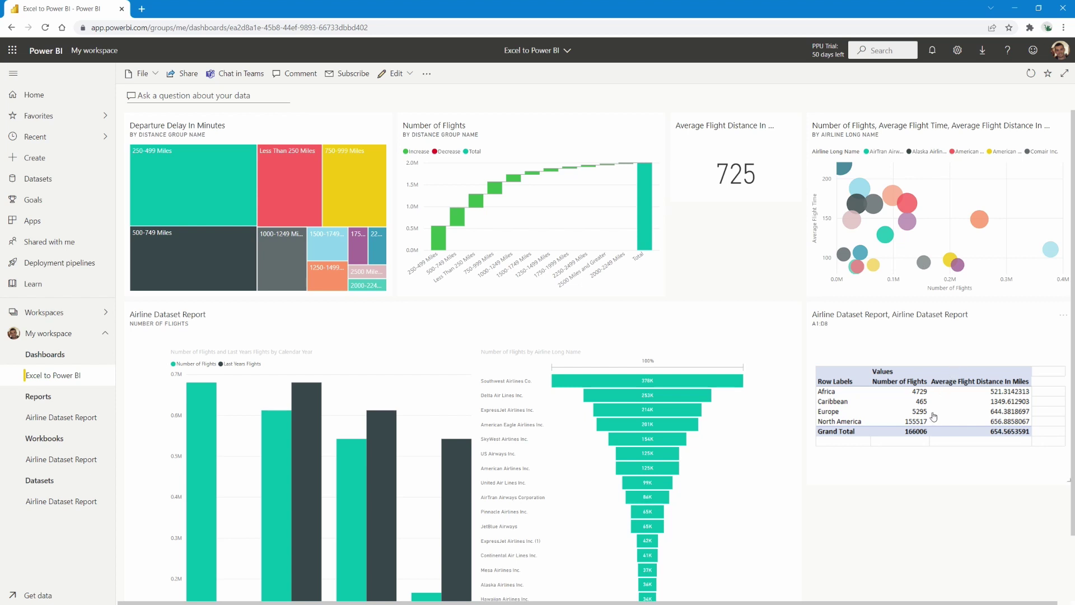
pyautogui.click(924, 464)
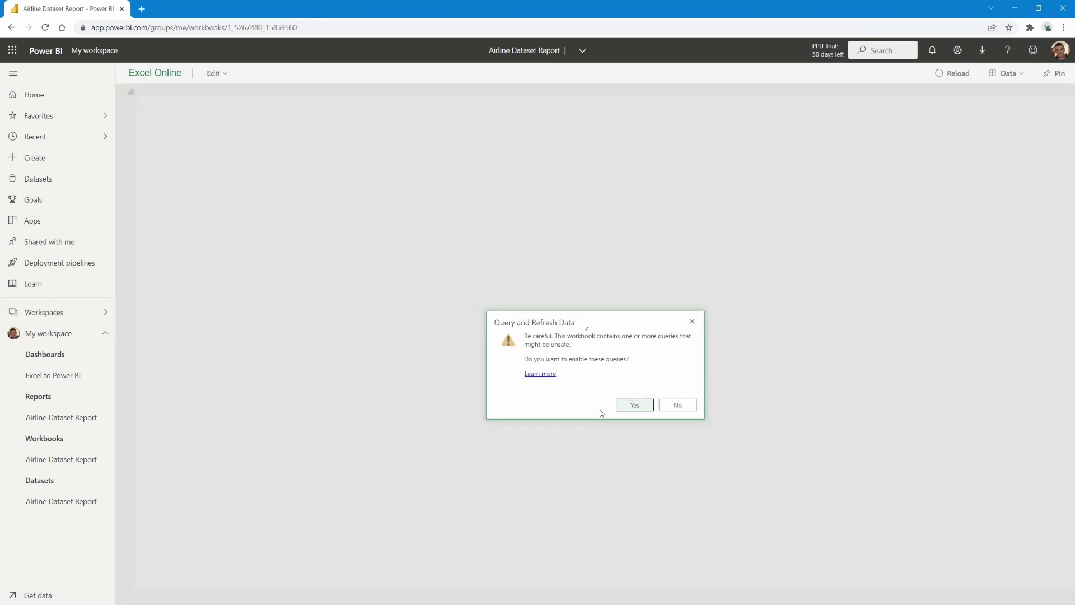
pyautogui.click(635, 409)
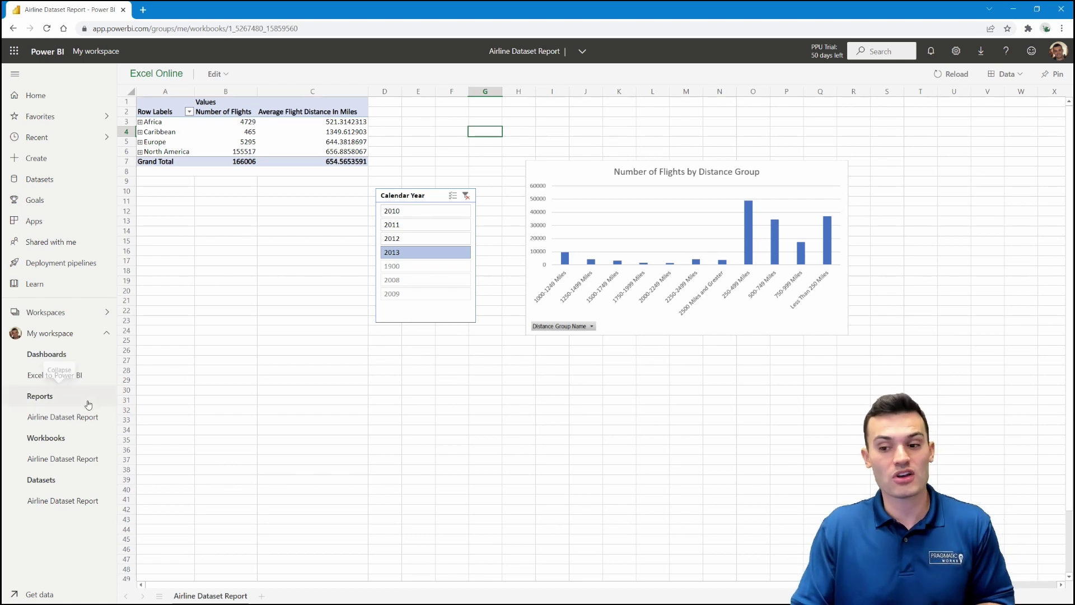
pyautogui.click(48, 376)
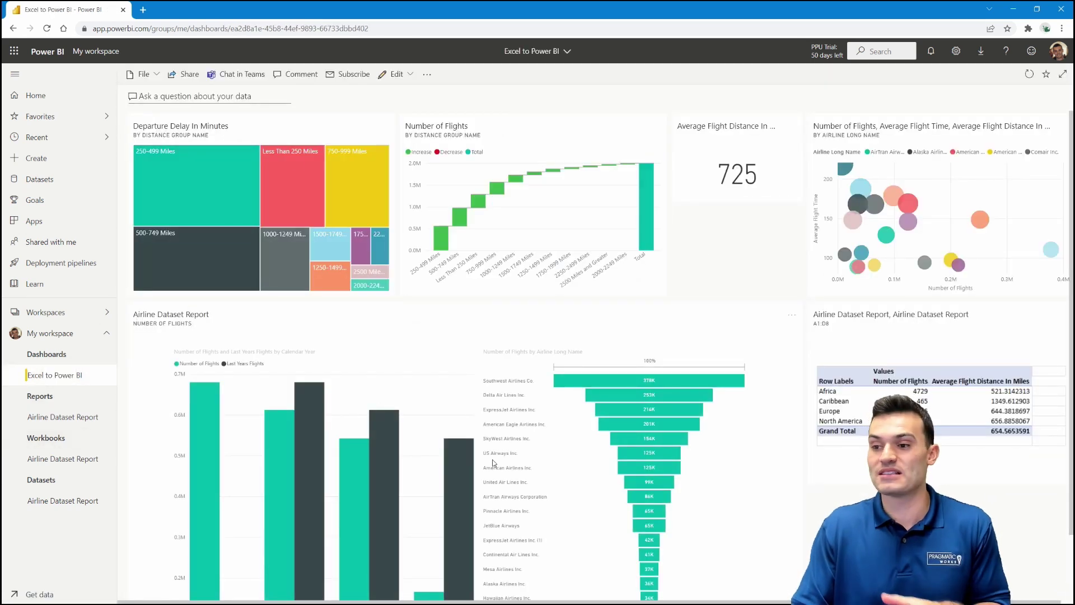
# - Return to My workspace listing the Airline Dataset Report workbook, report, dataset and Excel to Power BI dashboard
pyautogui.click(50, 334)
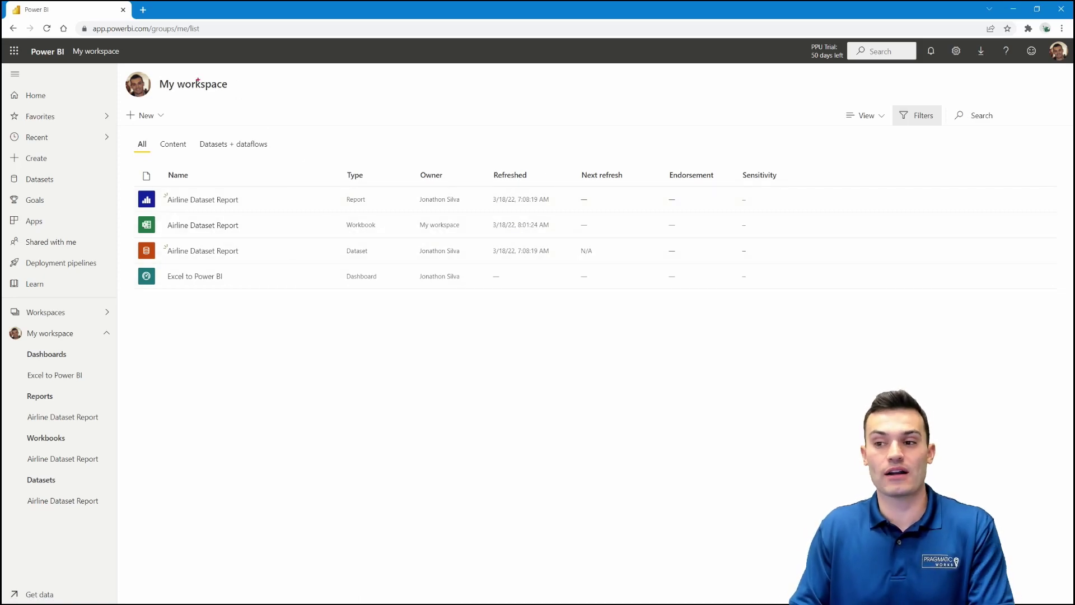
pyautogui.moveTo(228, 87); pyautogui.dragTo(307, 88)
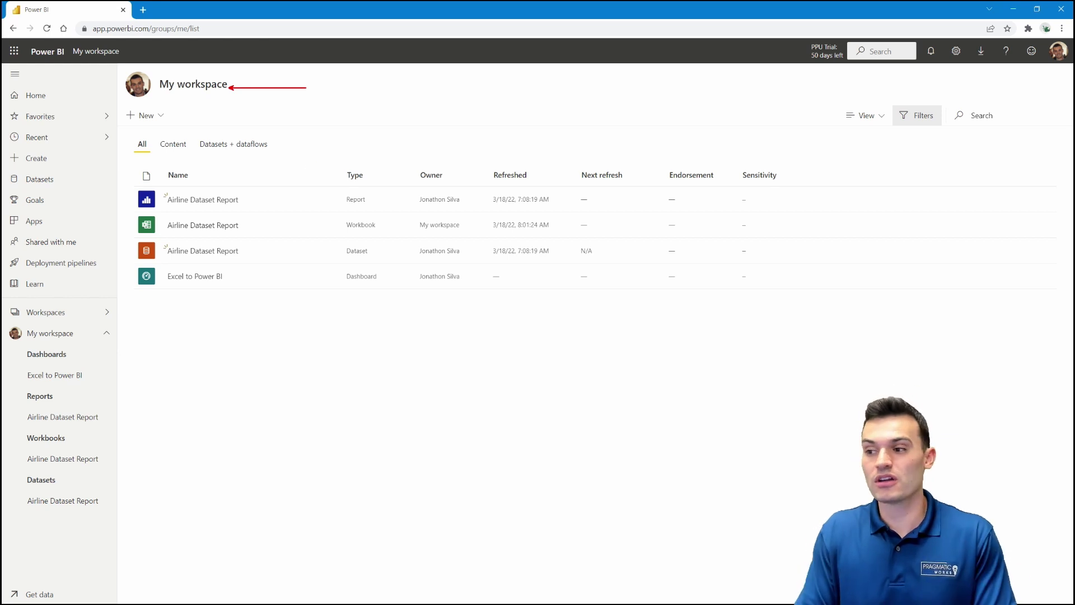
pyautogui.moveTo(998, 73); pyautogui.dragTo(1065, 93)
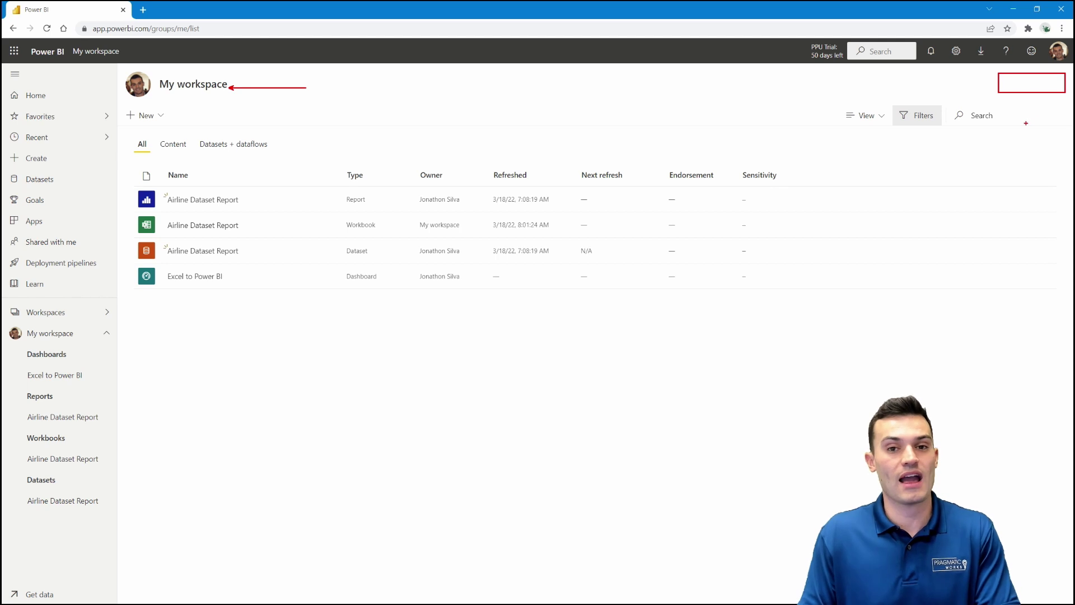
pyautogui.moveTo(1019, 121); pyautogui.dragTo(1020, 86)
pyautogui.moveTo(312, 209); pyautogui.dragTo(284, 222)
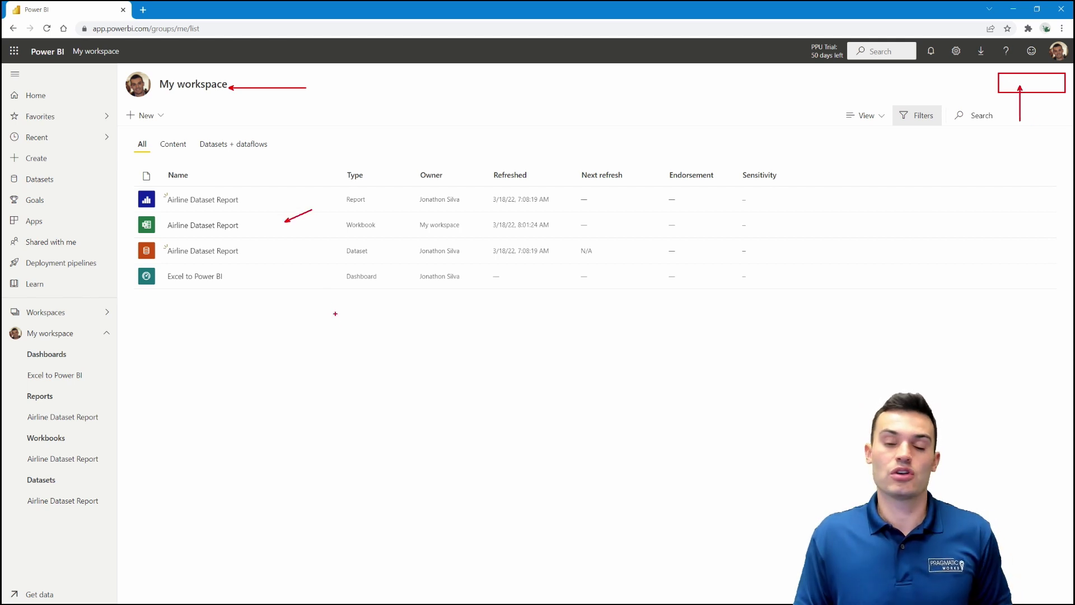